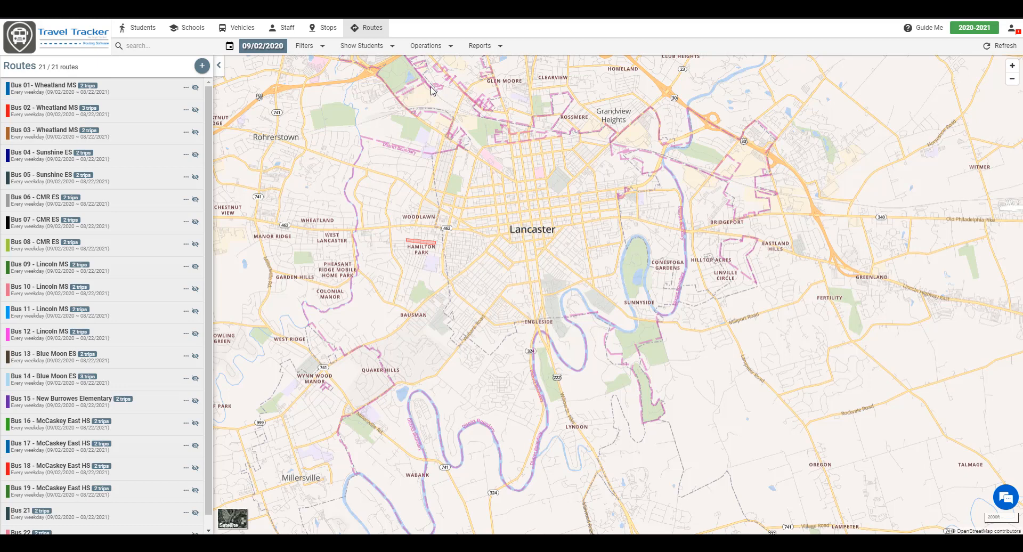
Search students by name, add four of them to the map, then close the search
{"action": "left_click", "coordinate": [349, 47]}
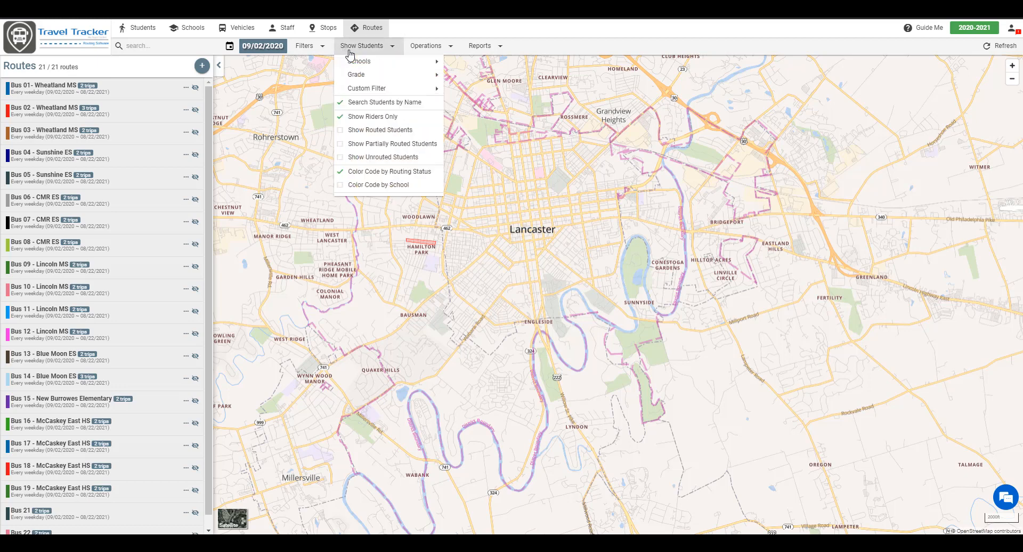
{"action": "left_click", "coordinate": [371, 104]}
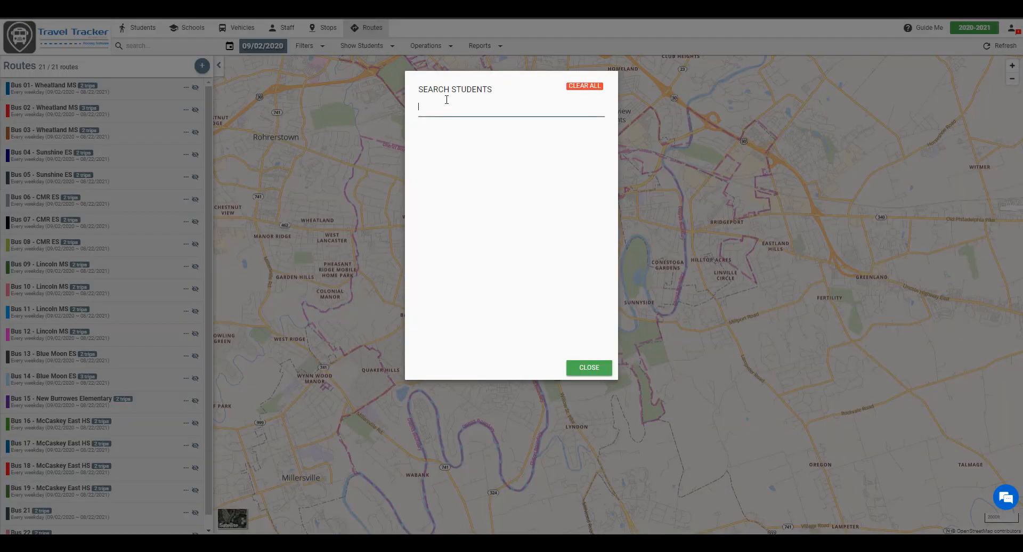
{"action": "type", "text": "anna"}
{"action": "left_click", "coordinate": [437, 125]}
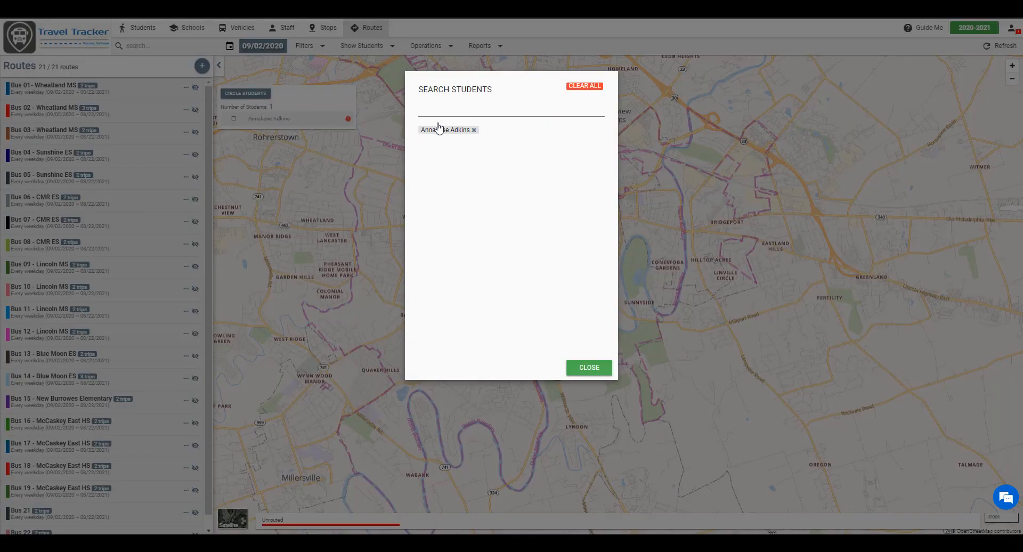
{"action": "left_click", "coordinate": [442, 107]}
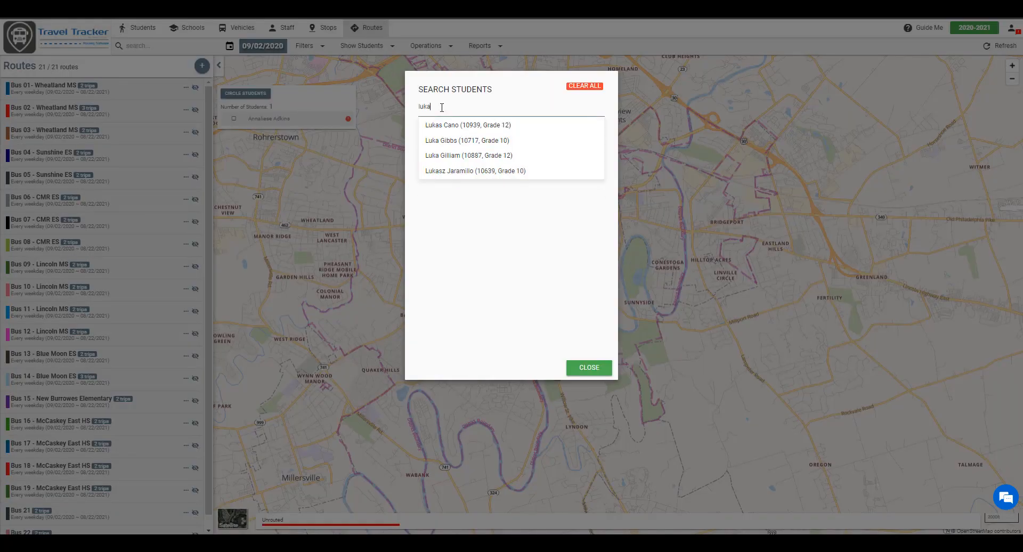
{"action": "left_click", "coordinate": [445, 126]}
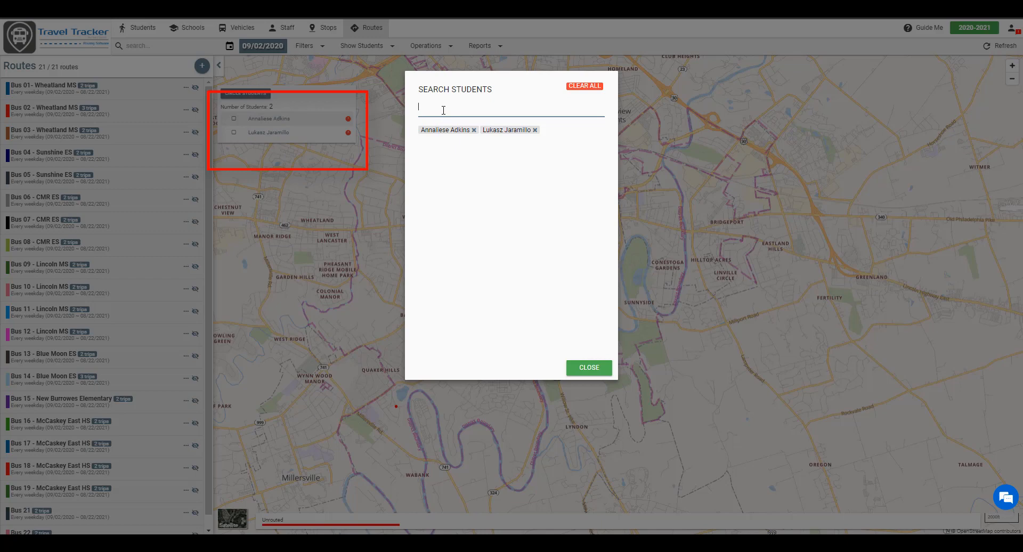
{"action": "type", "text": "anisha"}
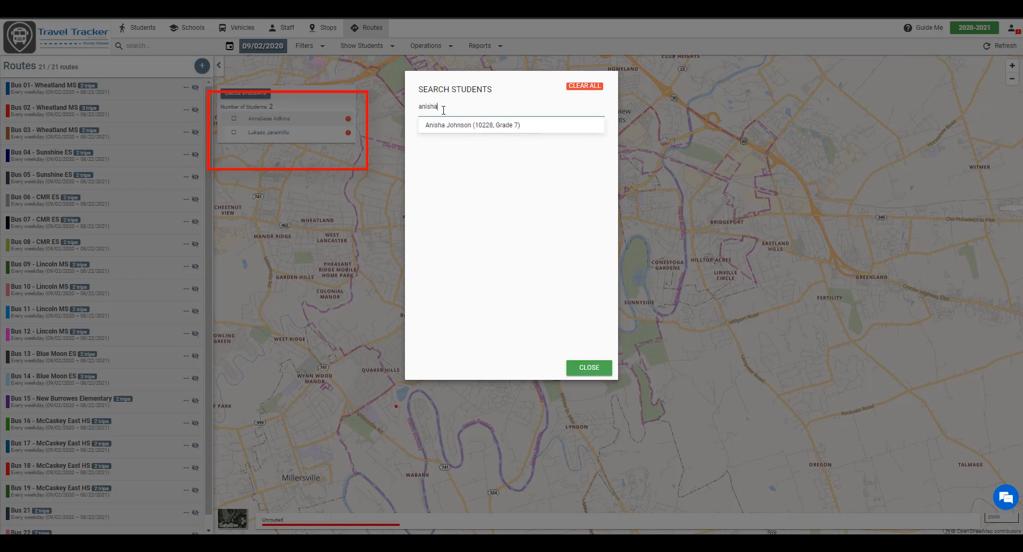
{"action": "left_click", "coordinate": [461, 125]}
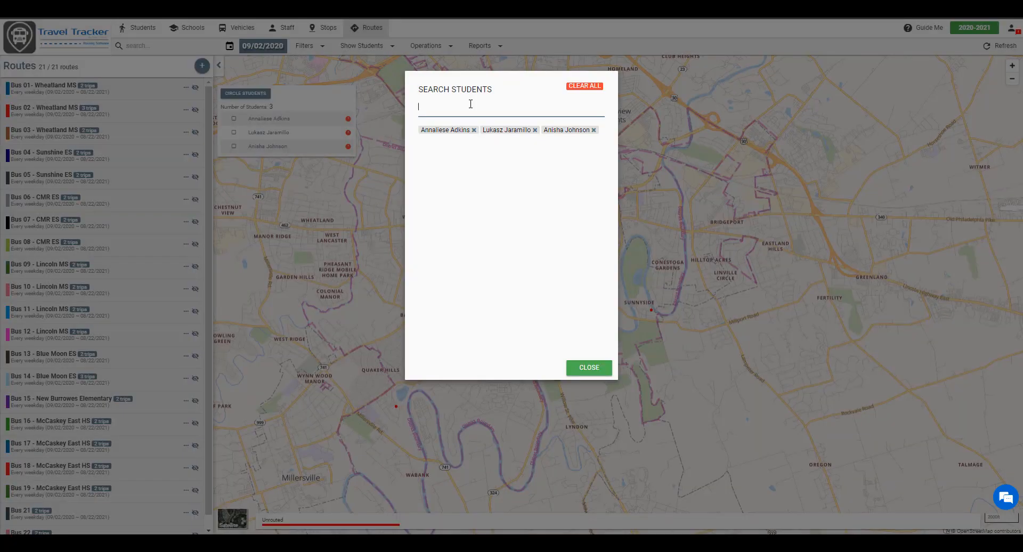
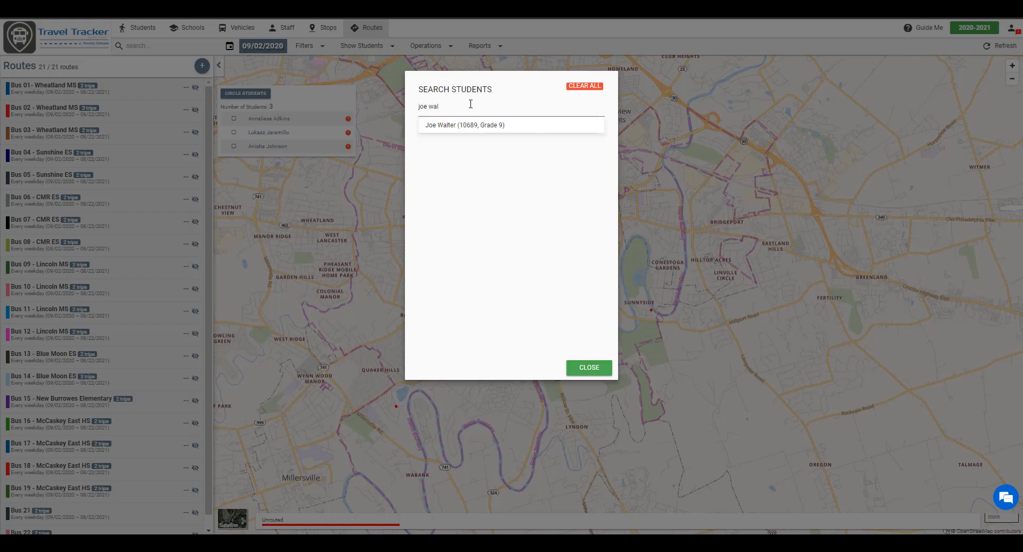
{"action": "left_click", "coordinate": [463, 128]}
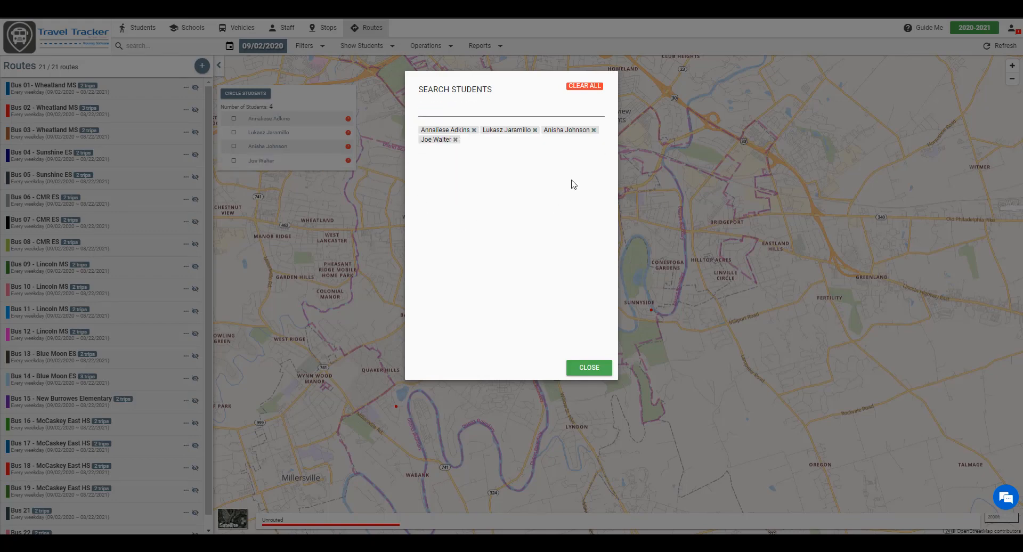
{"action": "left_click", "coordinate": [588, 368]}
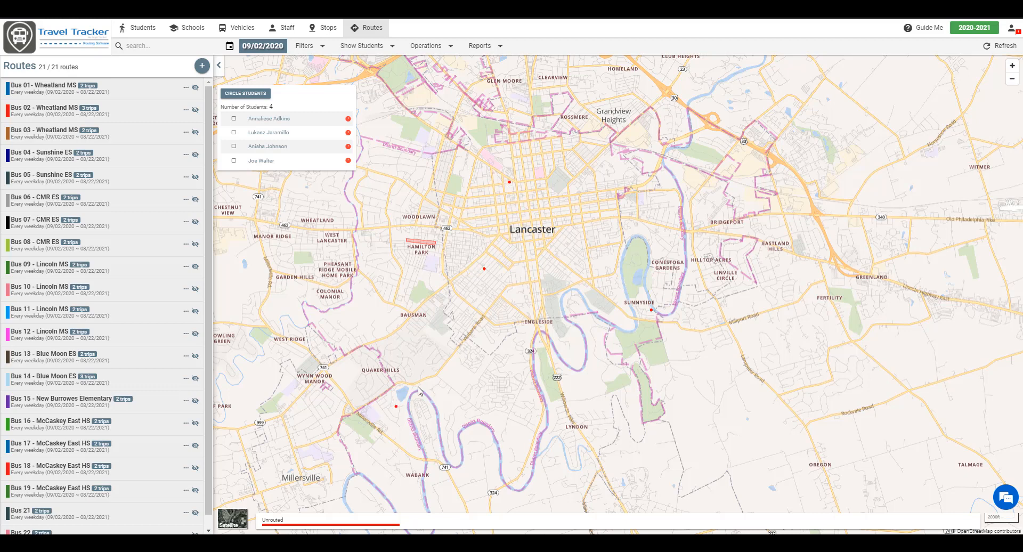
View a student's details (McCaskey East High School, Grade 9) and bring up the Schools route filter
{"action": "left_click", "coordinate": [509, 182]}
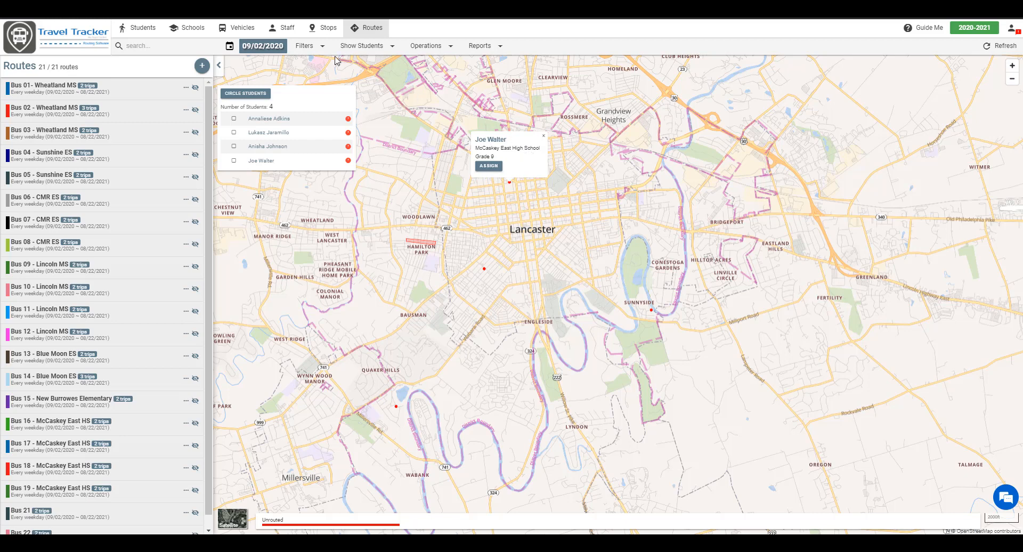
{"action": "left_click", "coordinate": [316, 50]}
{"action": "mouse_move", "coordinate": [320, 102]}
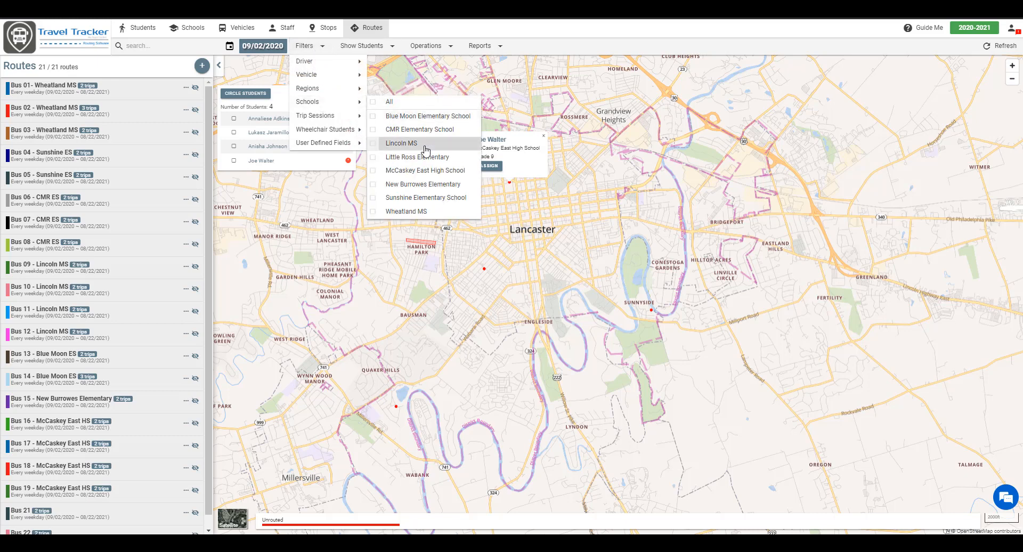
Filter routes to McCaskey East High School and show Bus 19's route on the map
{"action": "left_click", "coordinate": [416, 170]}
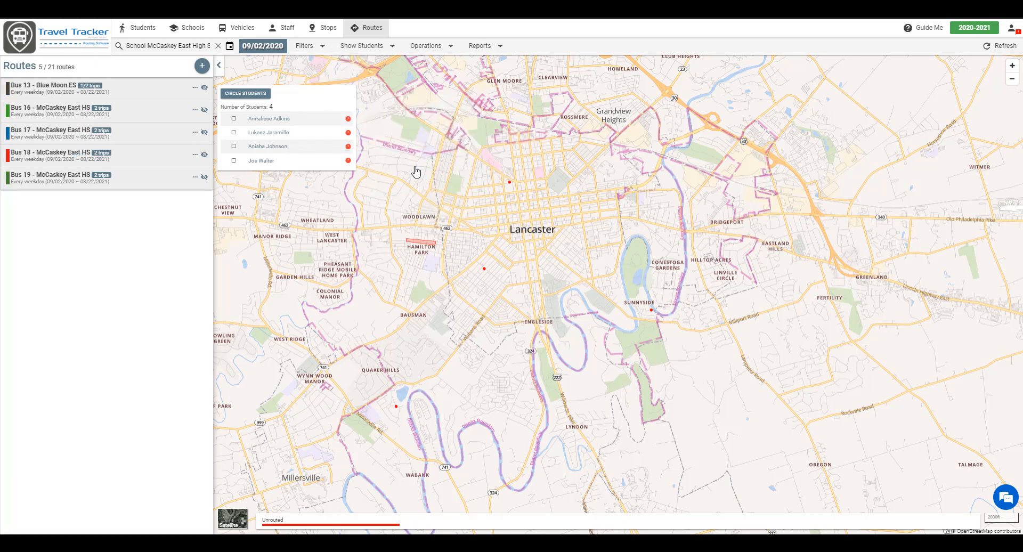
{"action": "left_click", "coordinate": [204, 87]}
{"action": "left_click", "coordinate": [204, 111]}
{"action": "left_click", "coordinate": [204, 111]}
{"action": "left_click", "coordinate": [204, 132]}
{"action": "left_click", "coordinate": [204, 132]}
{"action": "left_click", "coordinate": [204, 154]}
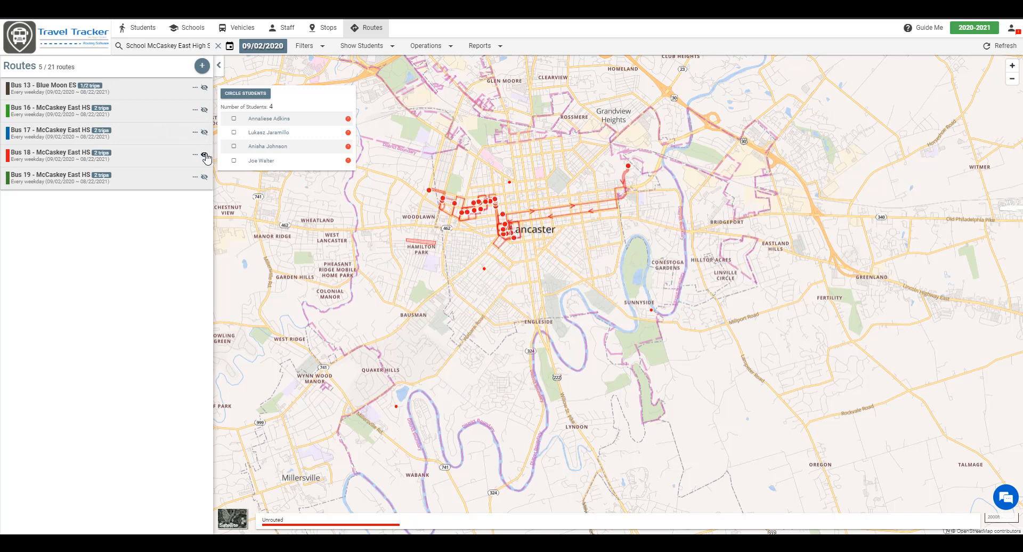
{"action": "left_click", "coordinate": [204, 155]}
{"action": "left_click", "coordinate": [205, 177]}
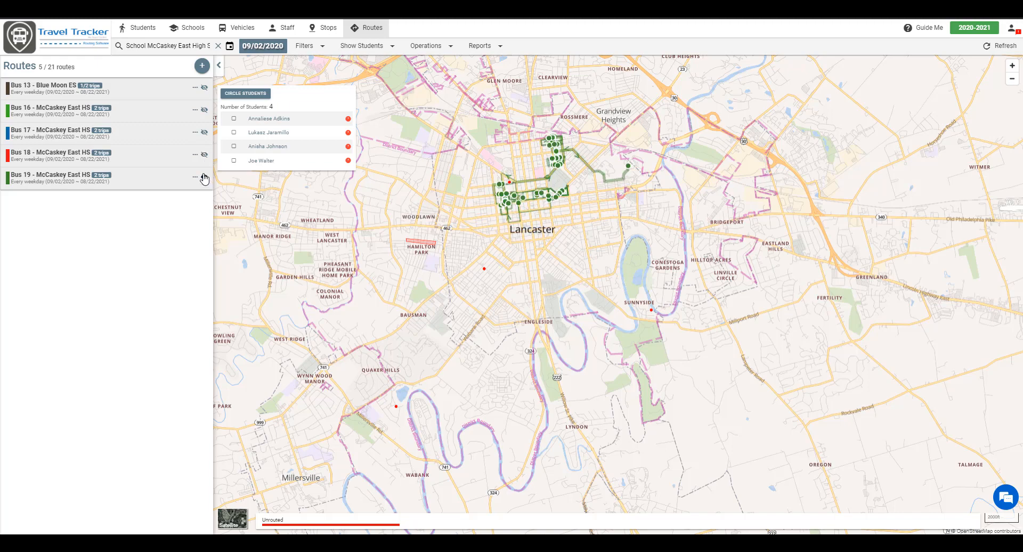
Zoom in, select the student near Bus 19, and start assigning them to a trip
{"action": "scroll", "coordinate": [501, 229], "scroll_direction": "up", "scroll_amount": 1}
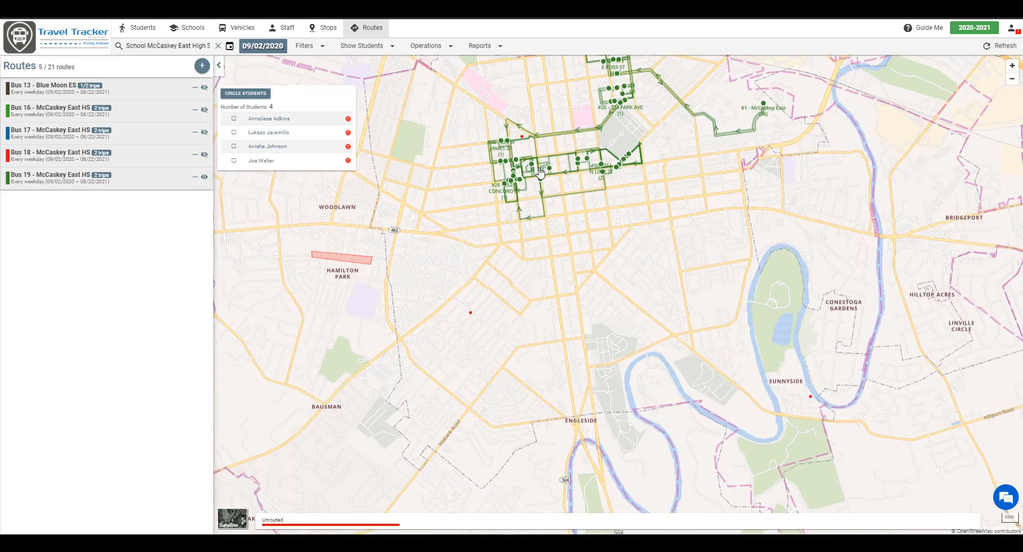
{"action": "scroll", "coordinate": [527, 197], "scroll_direction": "up", "scroll_amount": 1}
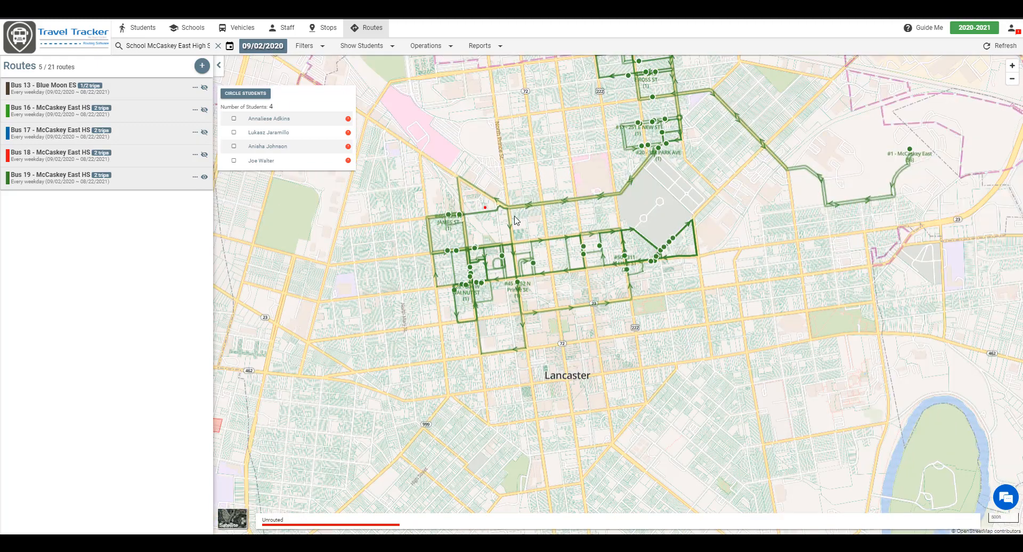
{"action": "scroll", "coordinate": [516, 219], "scroll_direction": "up", "scroll_amount": 1}
{"action": "left_click", "coordinate": [460, 204]}
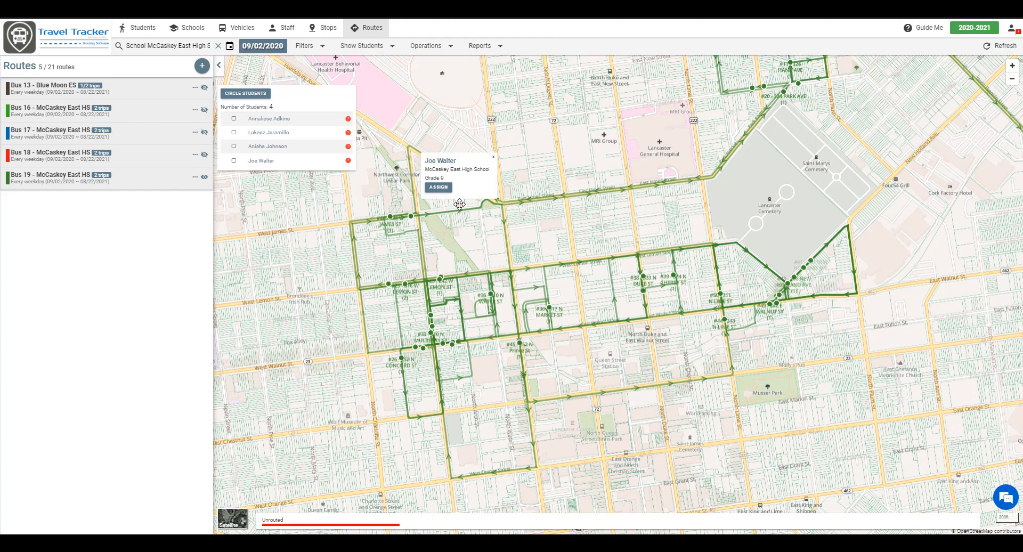
{"action": "left_click", "coordinate": [438, 187]}
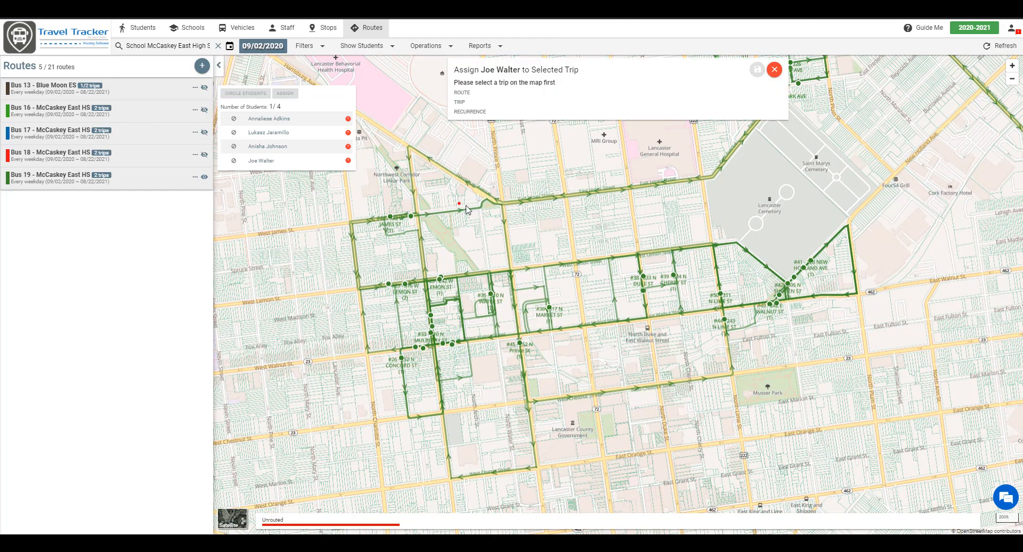
{"action": "left_click", "coordinate": [462, 210]}
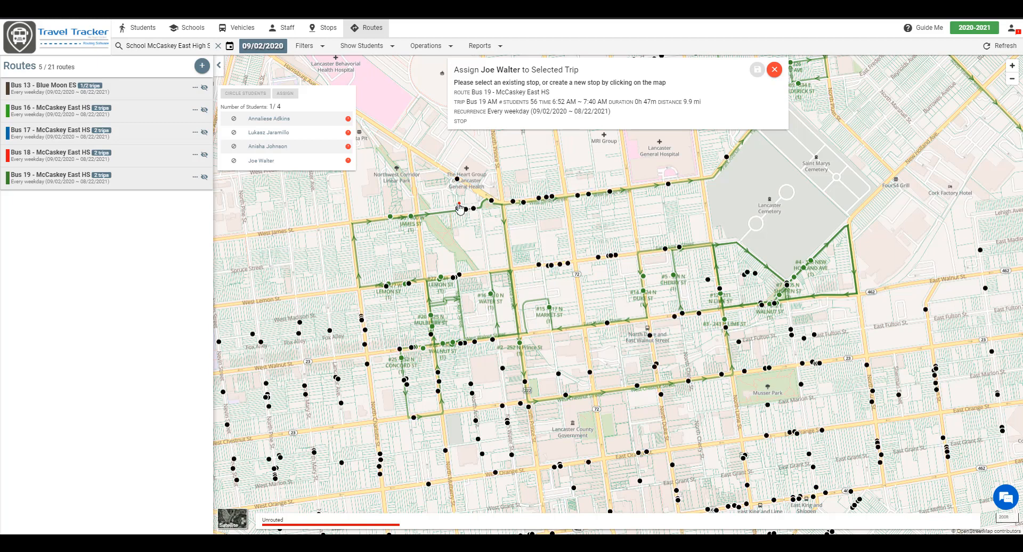
{"action": "left_click", "coordinate": [467, 208]}
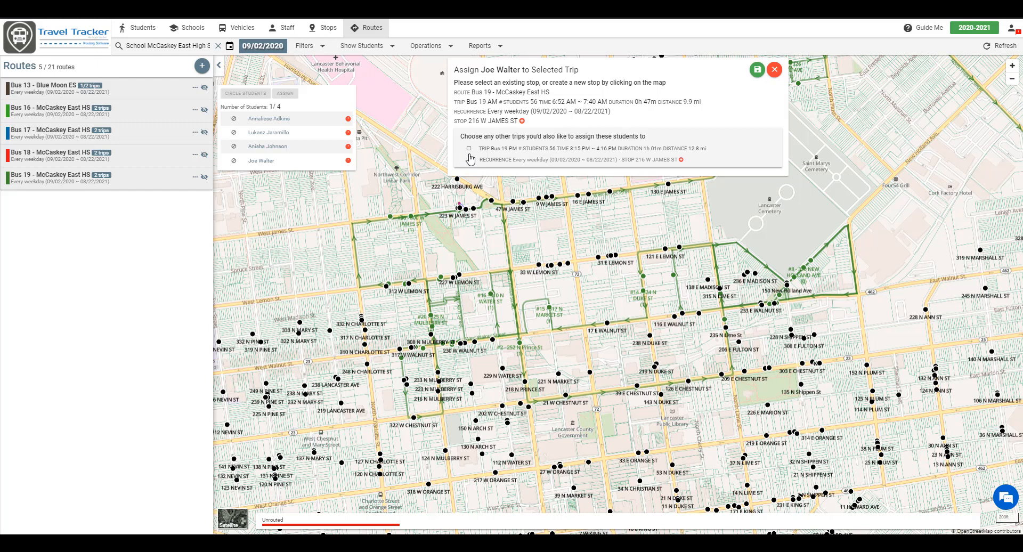
{"action": "left_click_drag", "start_coordinate": [470, 137], "coordinate": [639, 135]}
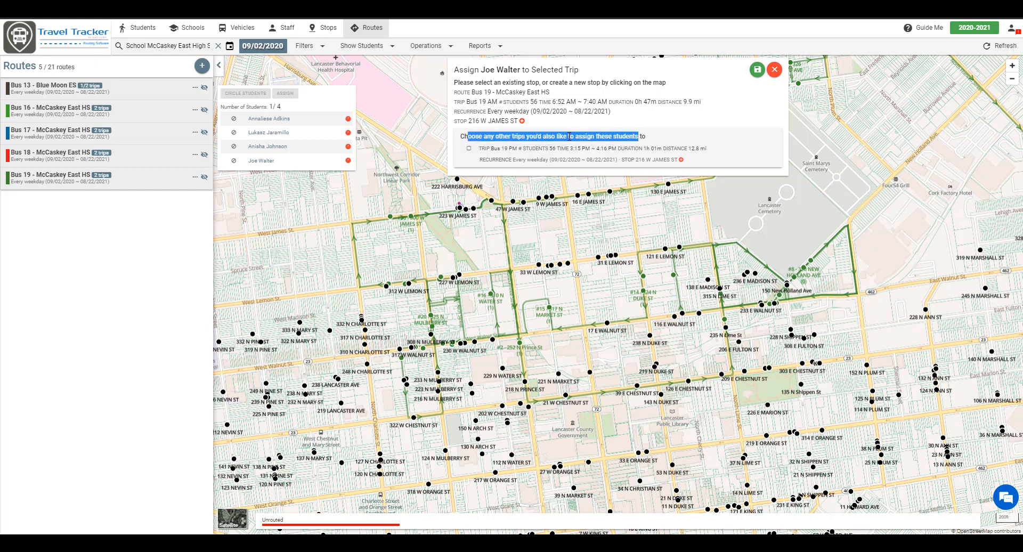
{"action": "left_click", "coordinate": [469, 149]}
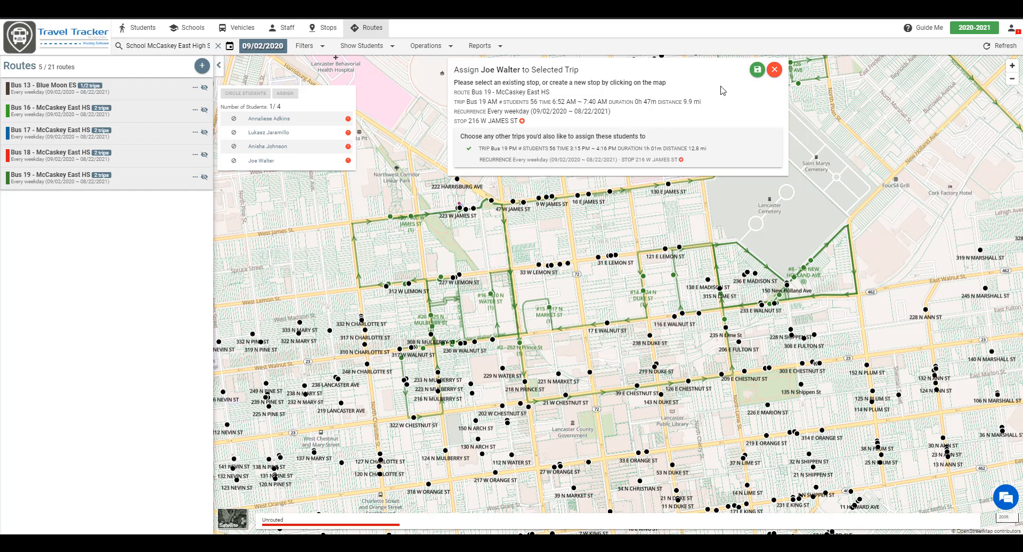
{"action": "left_click", "coordinate": [758, 69]}
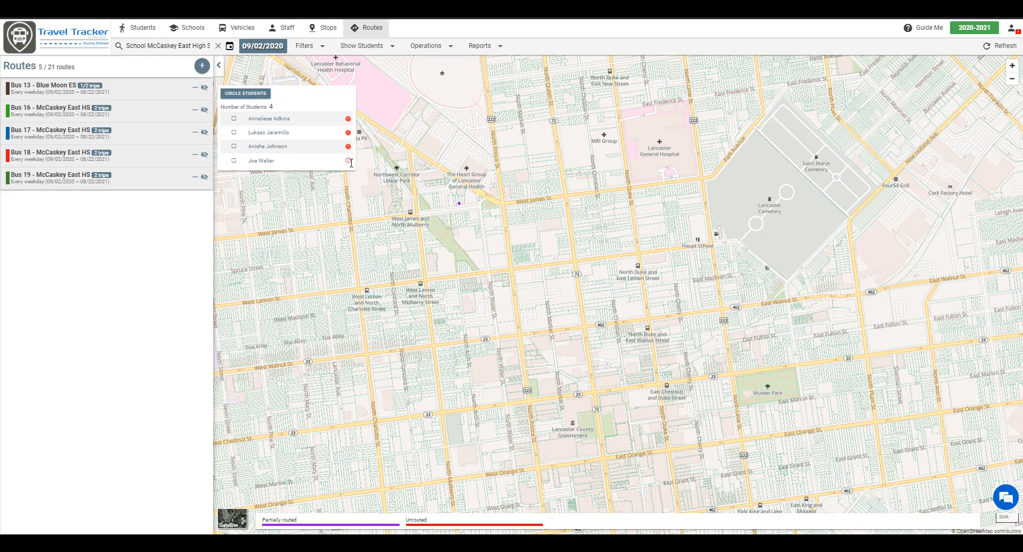
Remove the already-assigned student from the name search's student list
{"action": "left_click", "coordinate": [380, 49]}
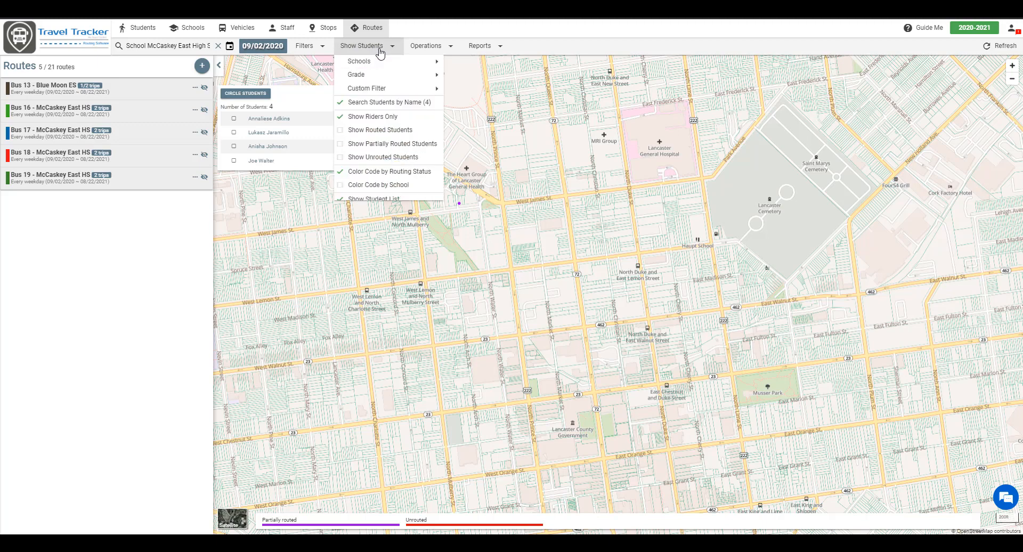
{"action": "left_click", "coordinate": [381, 102]}
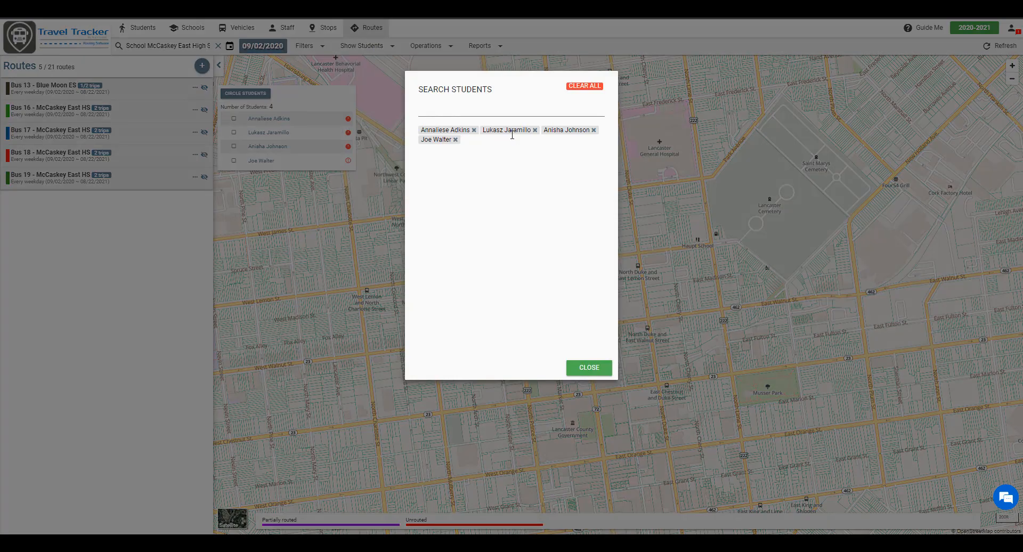
{"action": "left_click", "coordinate": [456, 140]}
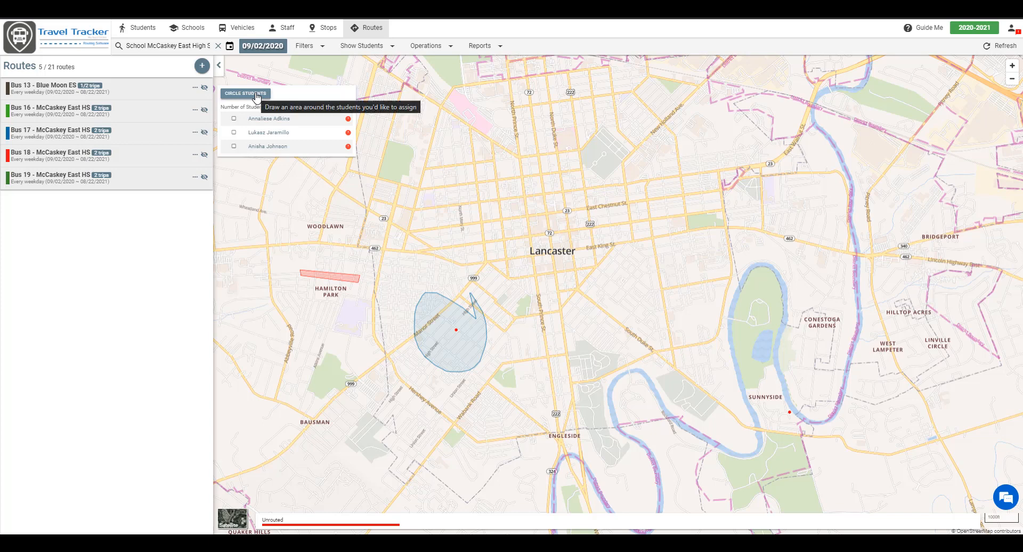
Circle the searched student near Sunnyside on the map
{"action": "left_click", "coordinate": [256, 94]}
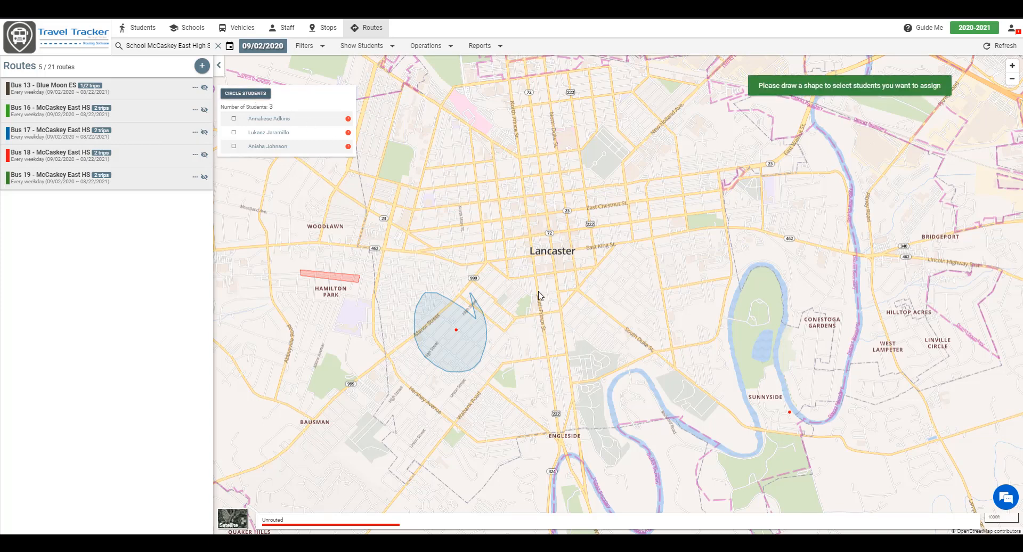
{"action": "scroll", "coordinate": [582, 341], "scroll_direction": "down", "scroll_amount": 2}
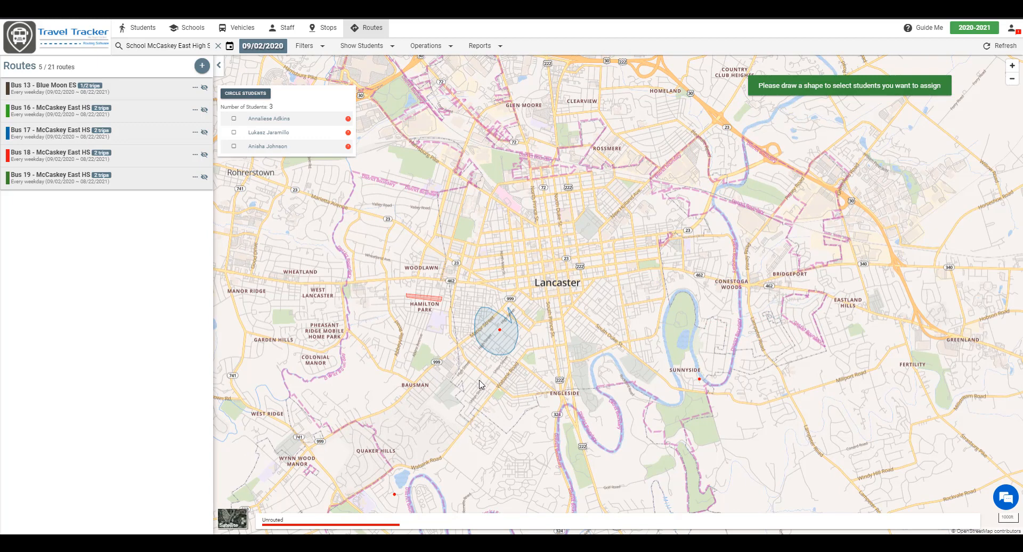
{"action": "mouse_move", "coordinate": [699, 364]}
{"action": "left_mouse_down"}
{"action": "mouse_move", "coordinate": [681, 394]}
{"action": "mouse_move", "coordinate": [713, 367]}
{"action": "mouse_move", "coordinate": [696, 361]}
{"action": "left_mouse_up"}
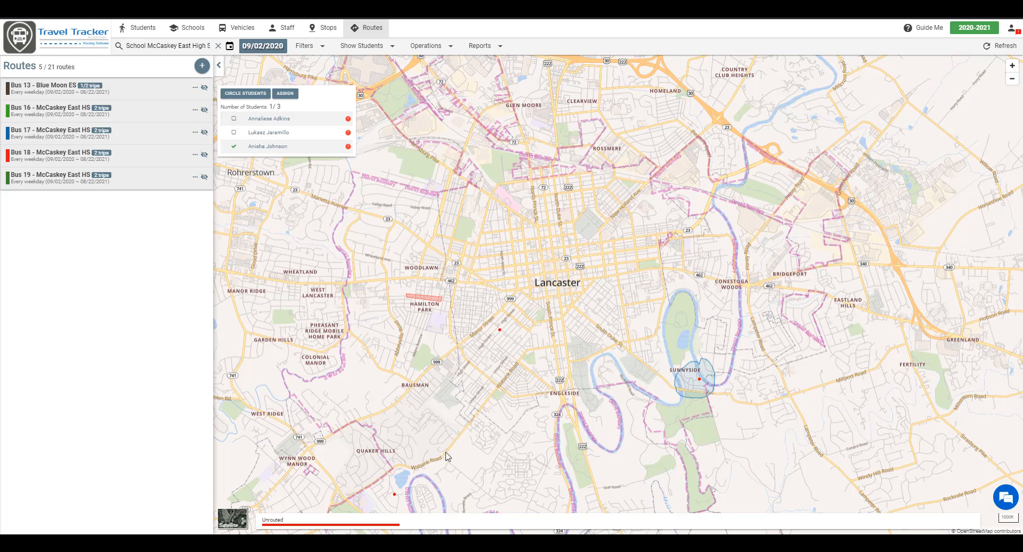
Circle the two students around Quaker Hills southwest of Lancaster, then switch to the Students view
{"action": "left_click_drag", "start_coordinate": [403, 452], "coordinate": [419, 311]}
{"action": "left_click", "coordinate": [248, 95]}
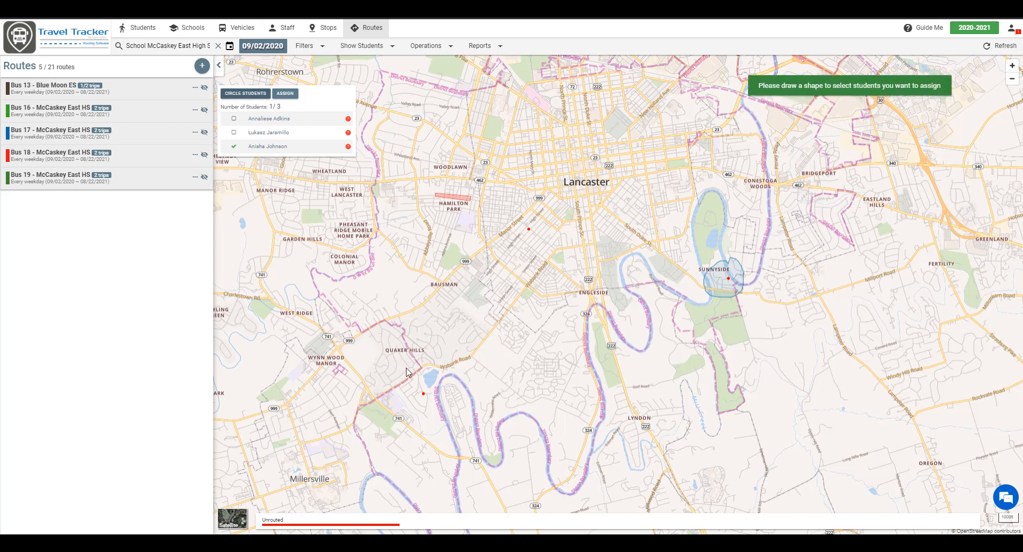
{"action": "mouse_move", "coordinate": [412, 365]}
{"action": "left_mouse_down"}
{"action": "mouse_move", "coordinate": [449, 443]}
{"action": "mouse_move", "coordinate": [551, 366]}
{"action": "mouse_move", "coordinate": [528, 191]}
{"action": "mouse_move", "coordinate": [410, 368]}
{"action": "left_mouse_up"}
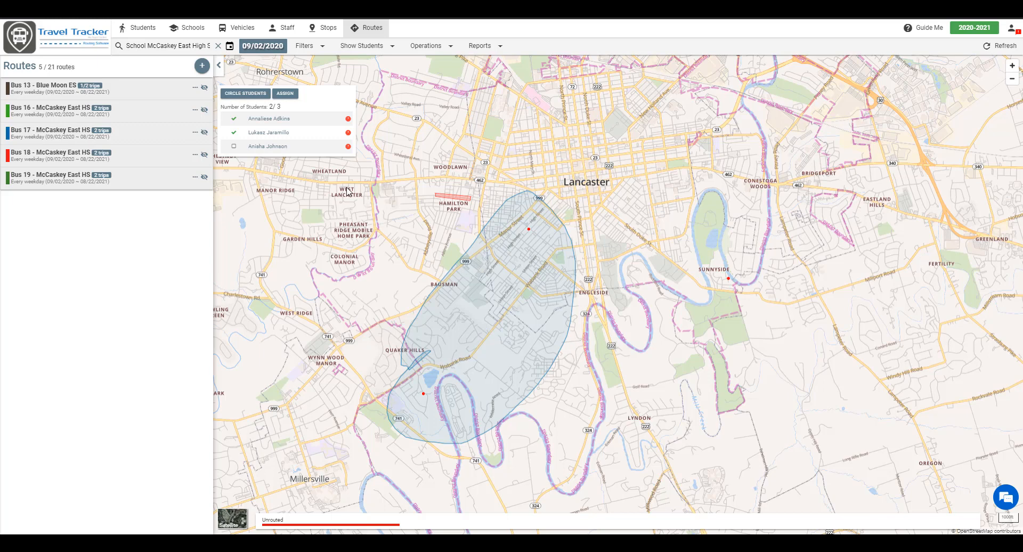
{"action": "left_click", "coordinate": [136, 30]}
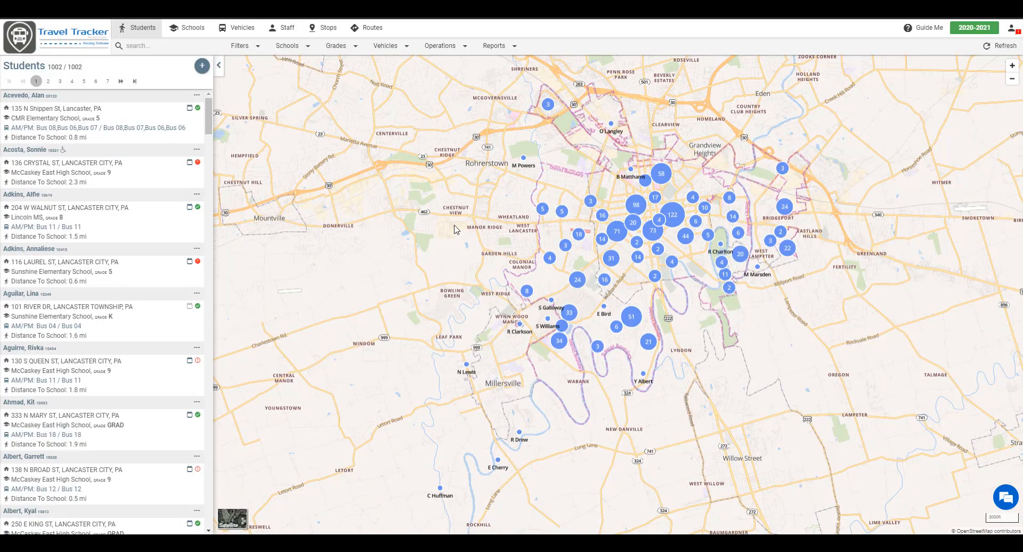
Enter a 'find' query for the house-number street address in the Students search bar
{"action": "left_click", "coordinate": [210, 45]}
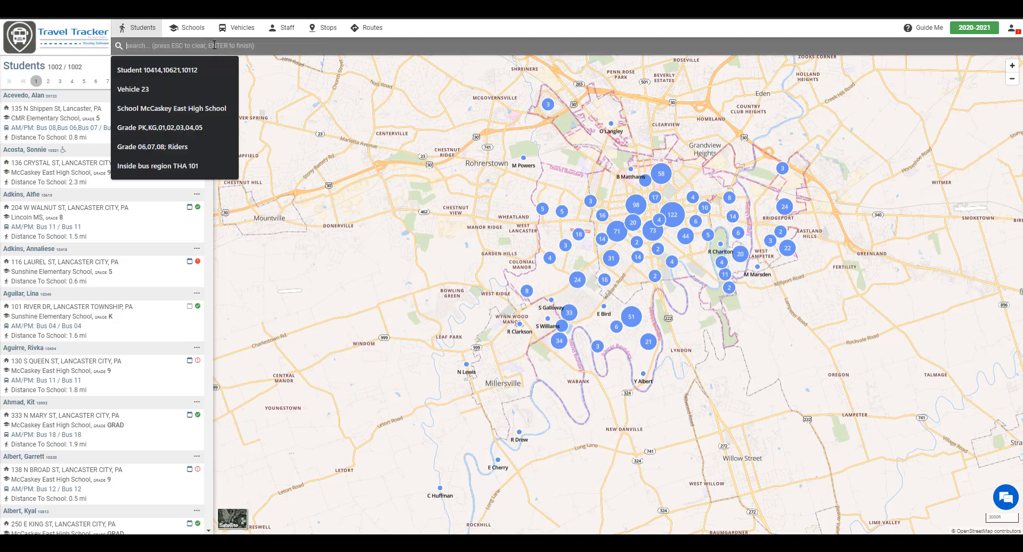
{"action": "type", "text": "find"}
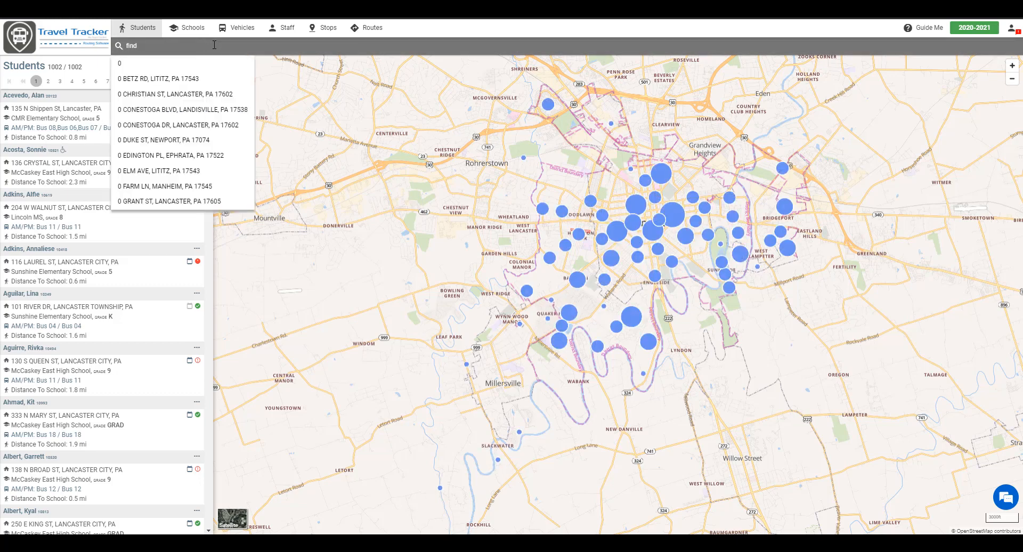
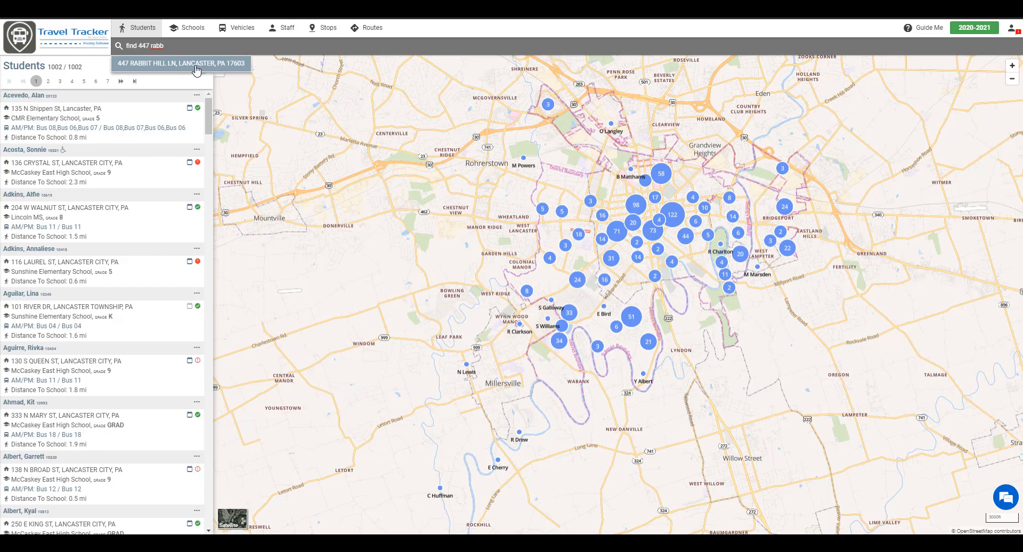
Pin the suggested street address on the Students map and zoom around it to see nearby students
{"action": "left_click", "coordinate": [197, 64]}
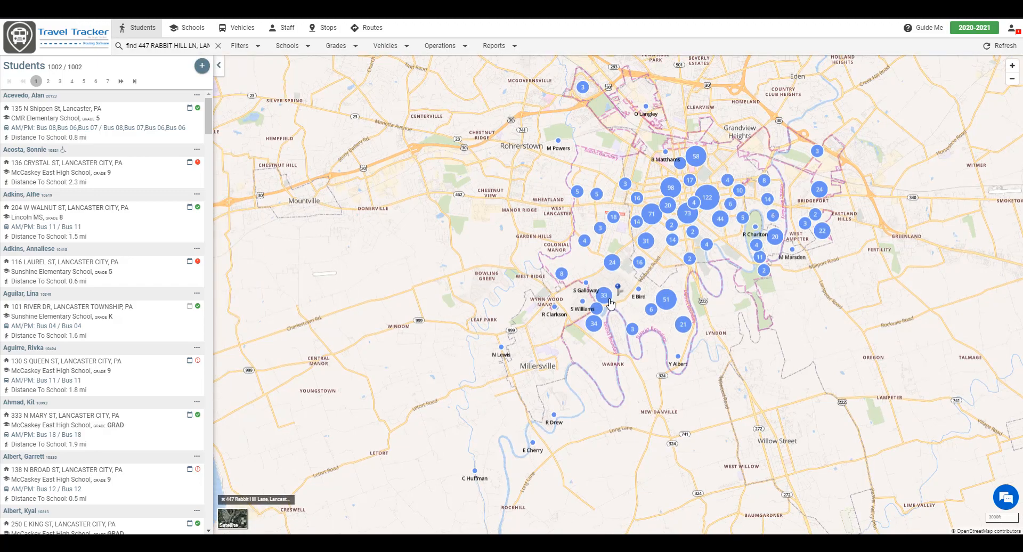
{"action": "scroll", "coordinate": [613, 301], "scroll_direction": "up", "scroll_amount": 3}
{"action": "scroll", "coordinate": [613, 272], "scroll_direction": "up", "scroll_amount": 5}
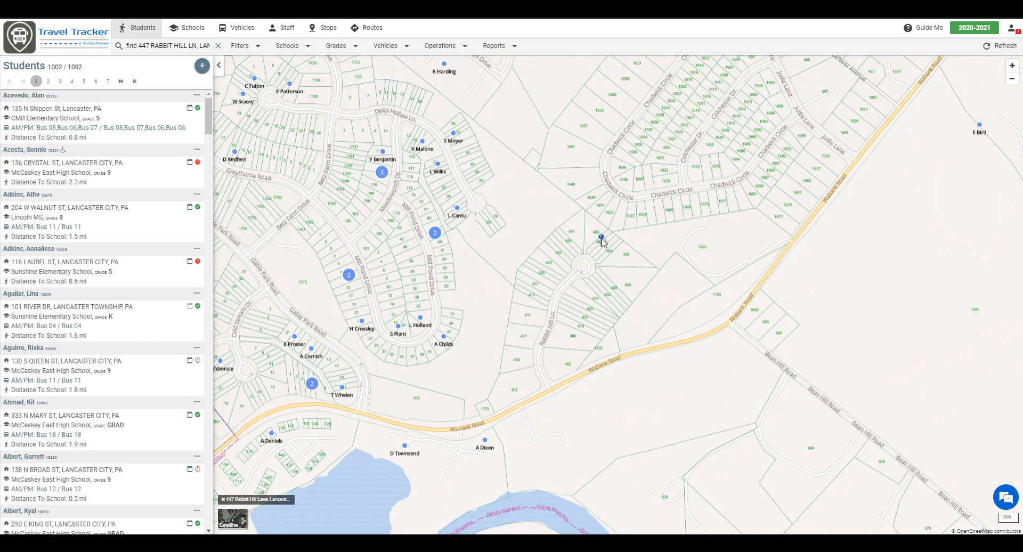
{"action": "scroll", "coordinate": [603, 242], "scroll_direction": "down", "scroll_amount": 4}
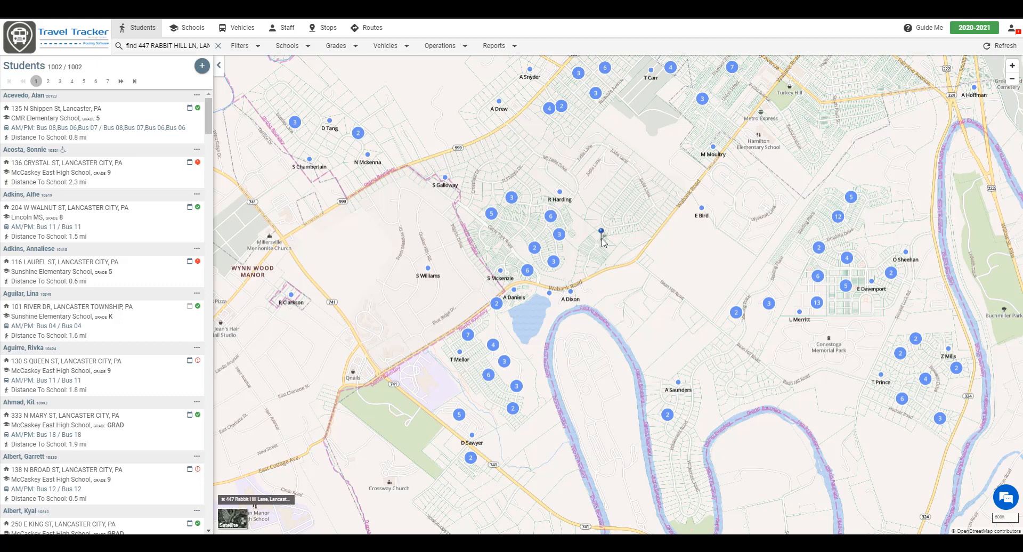
{"action": "left_click", "coordinate": [162, 47]}
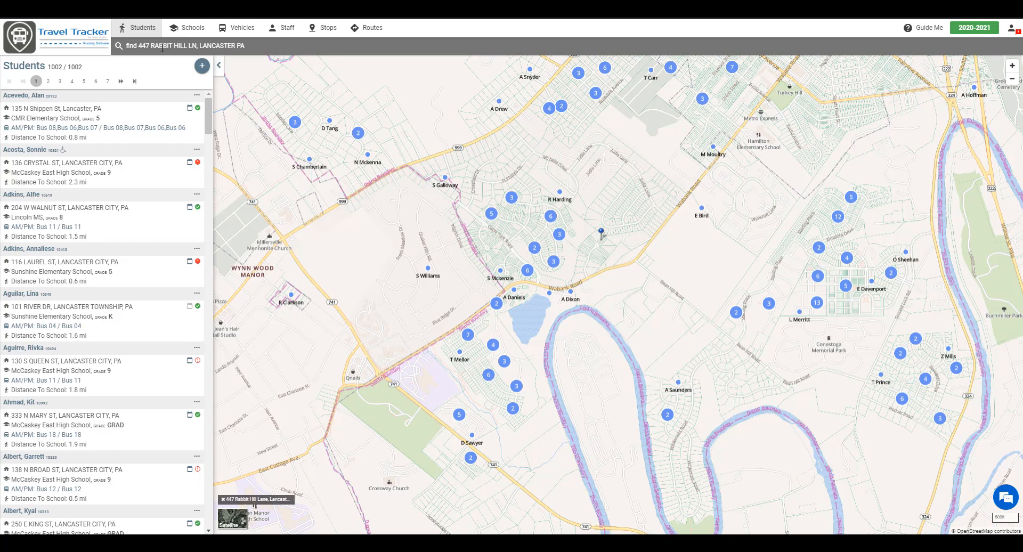